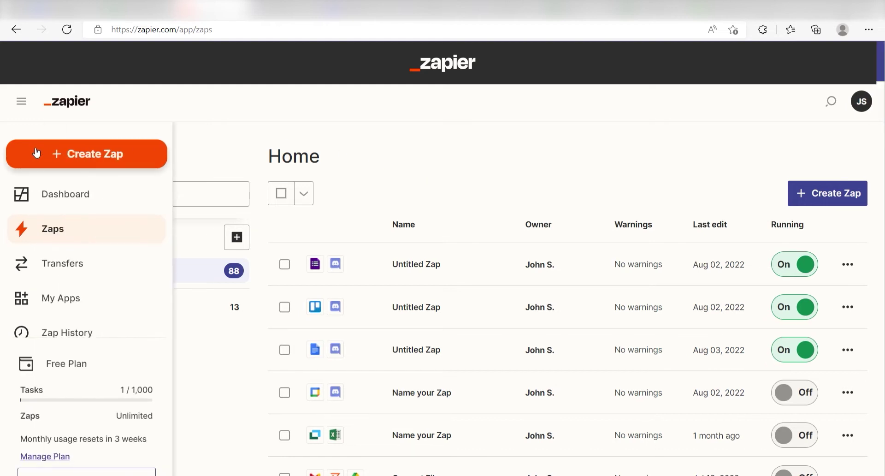
# Step: Create a new Zap triggered by the New Database Item event in Notion
pyautogui.click(37, 153)
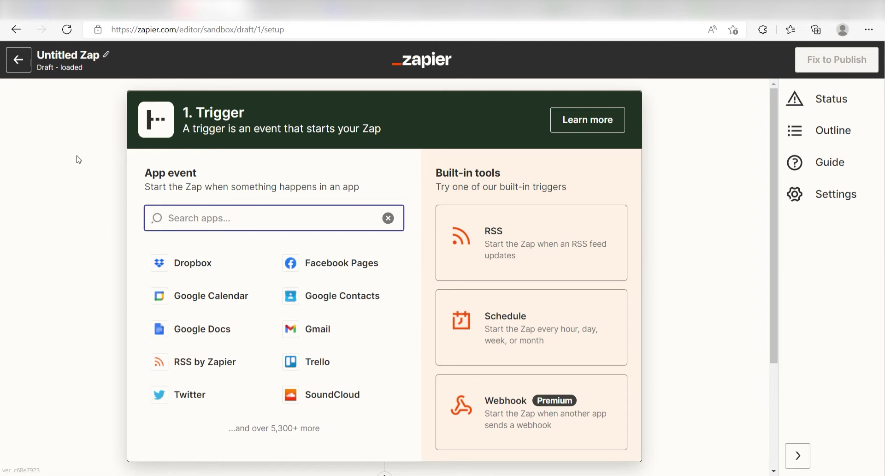
pyautogui.write('notion')
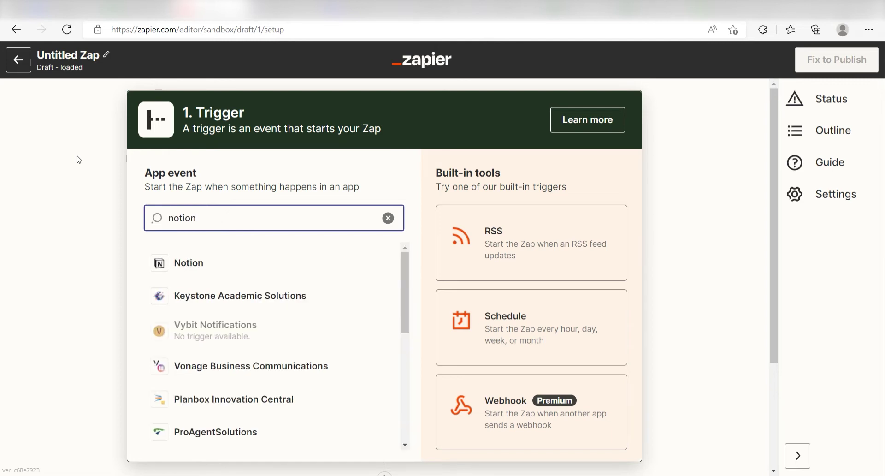
pyautogui.click(198, 263)
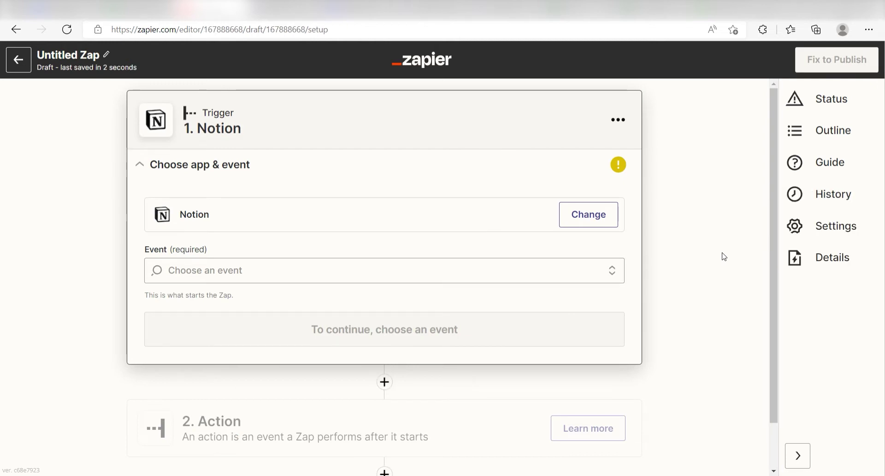
pyautogui.click(596, 273)
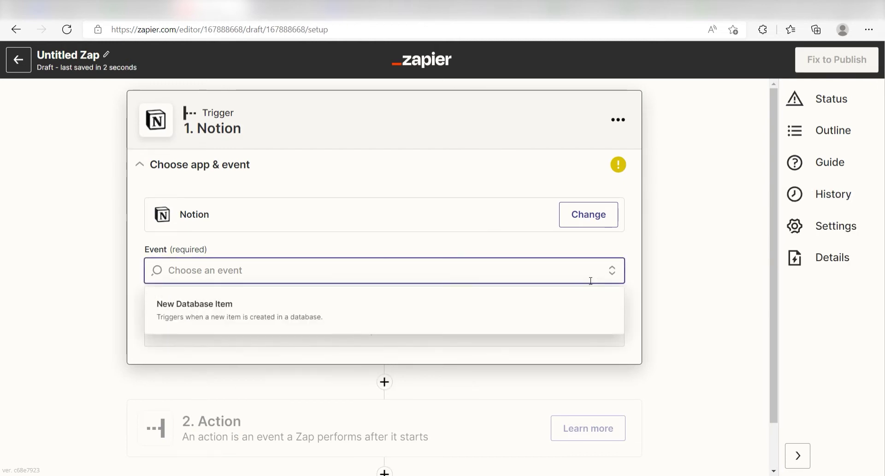
pyautogui.click(564, 302)
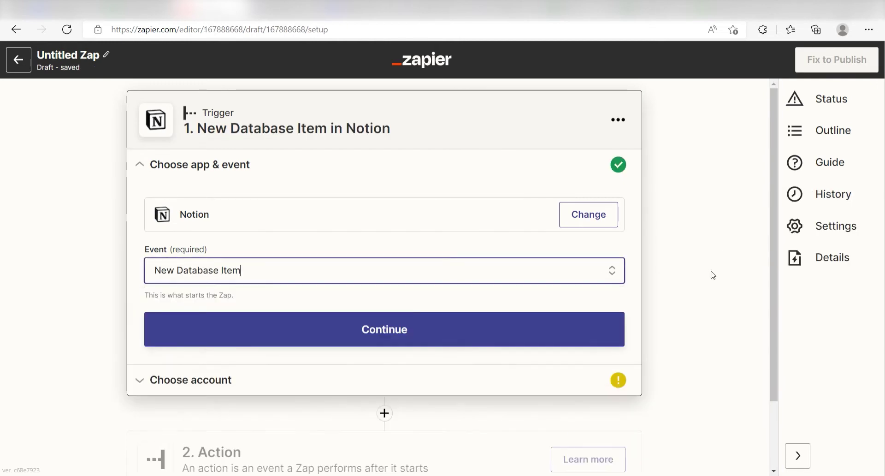
pyautogui.click(500, 333)
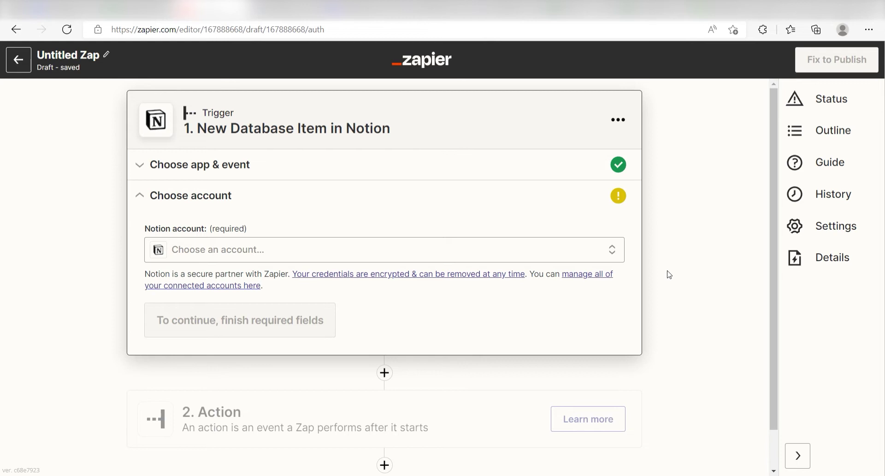
# Step: Connect the Notion account to the trigger, allowing Zapier to access its pages
pyautogui.click(606, 255)
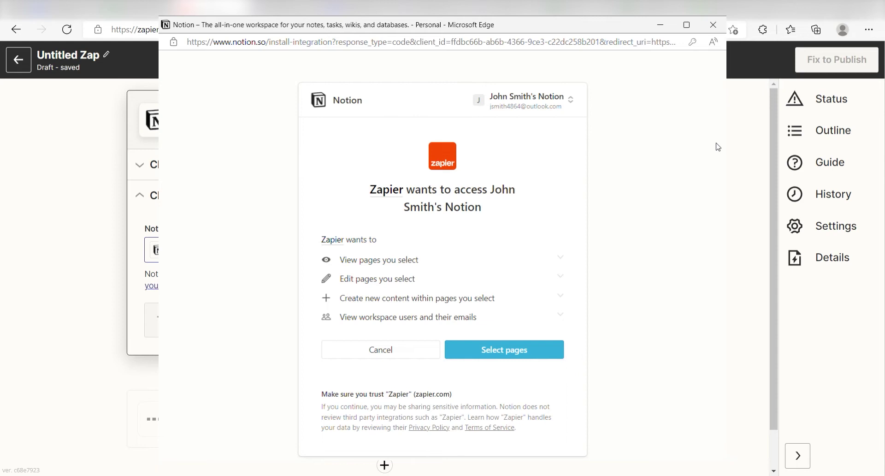
pyautogui.click(518, 352)
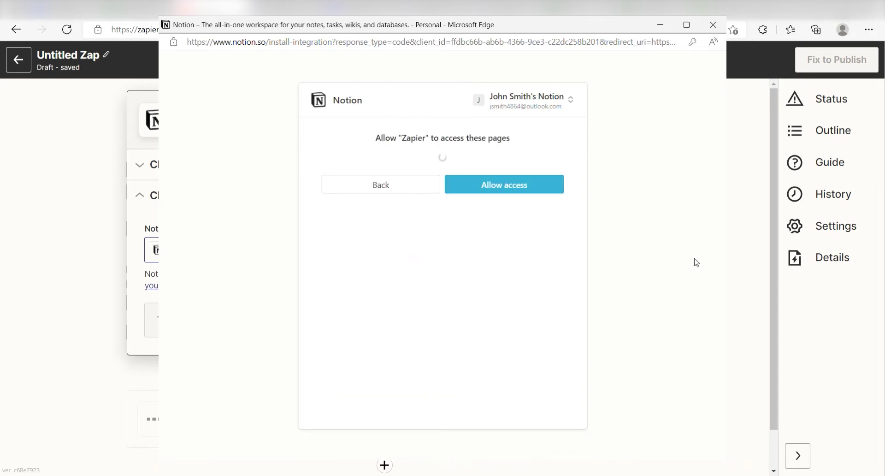
pyautogui.click(559, 191)
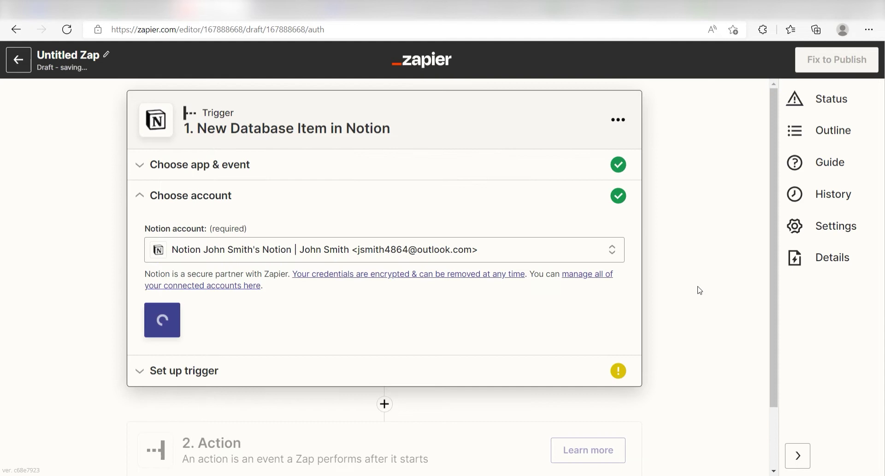
pyautogui.click(197, 318)
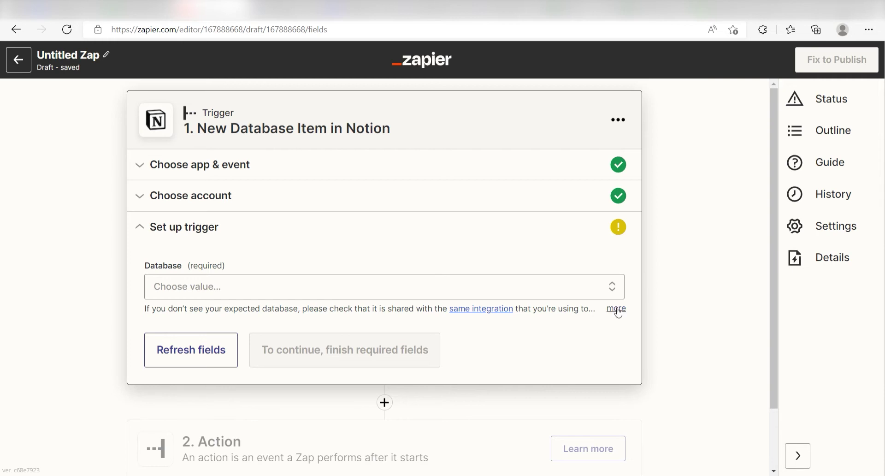
# Step: Set the trigger database to Calendar of Events and test the trigger with a recent item
pyautogui.click(608, 289)
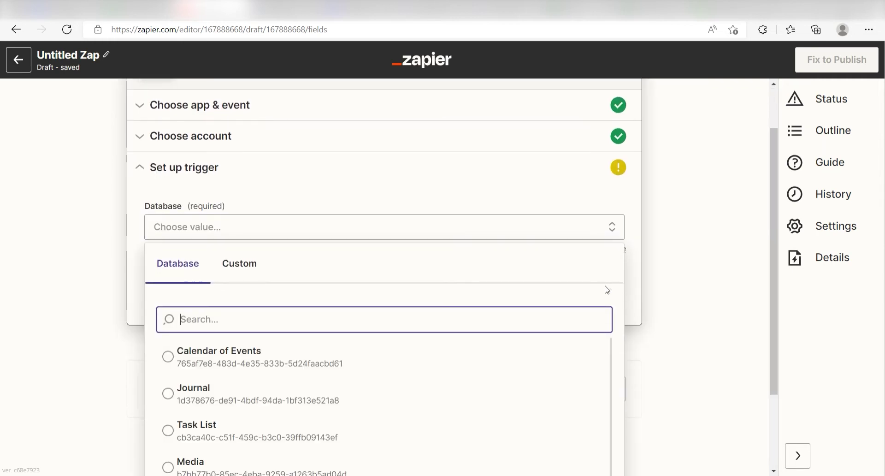
pyautogui.click(467, 363)
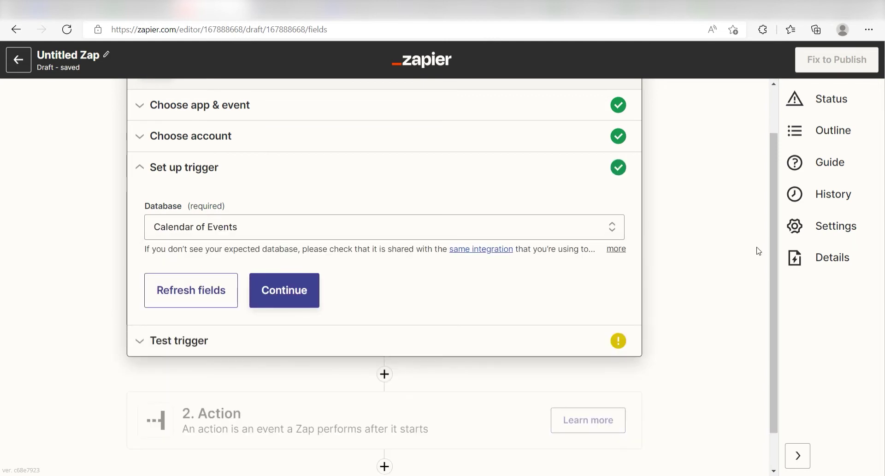
pyautogui.click(259, 294)
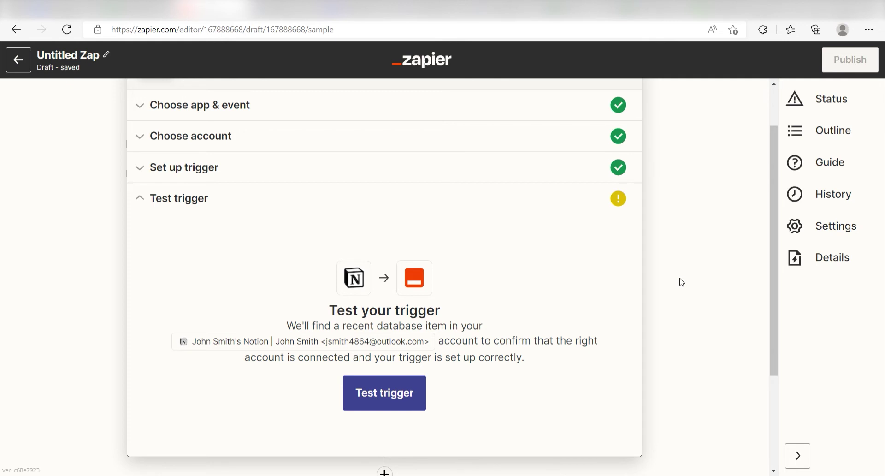
pyautogui.click(403, 393)
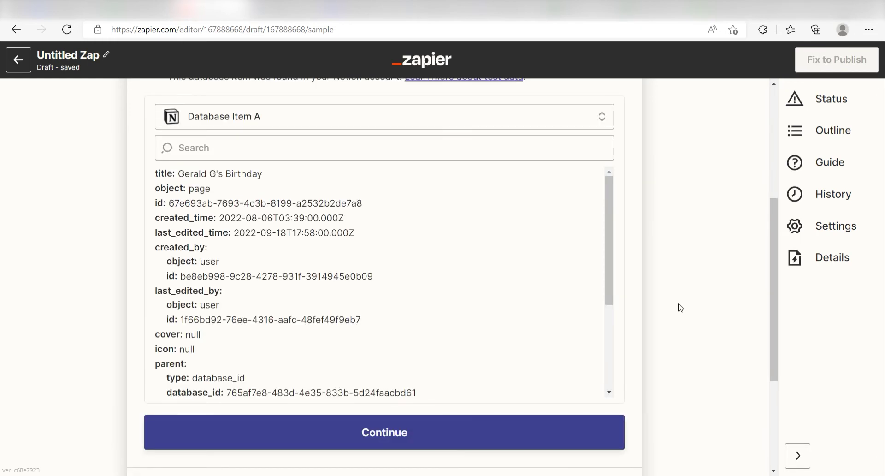
pyautogui.click(466, 430)
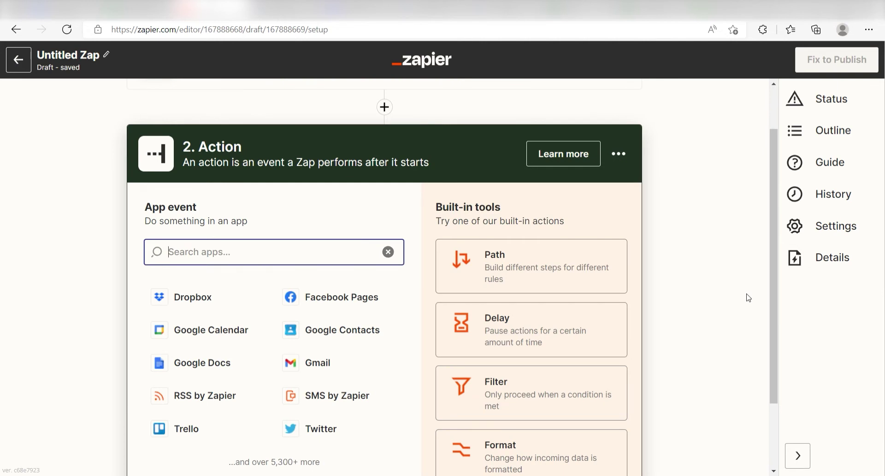
# Step: Set the Zap's action to the Send Channel Message event in Discord
pyautogui.write('discord')
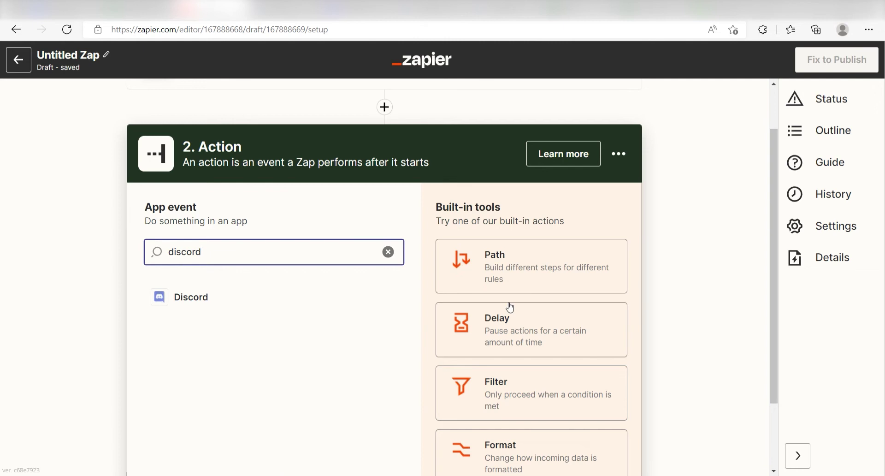
pyautogui.click(312, 307)
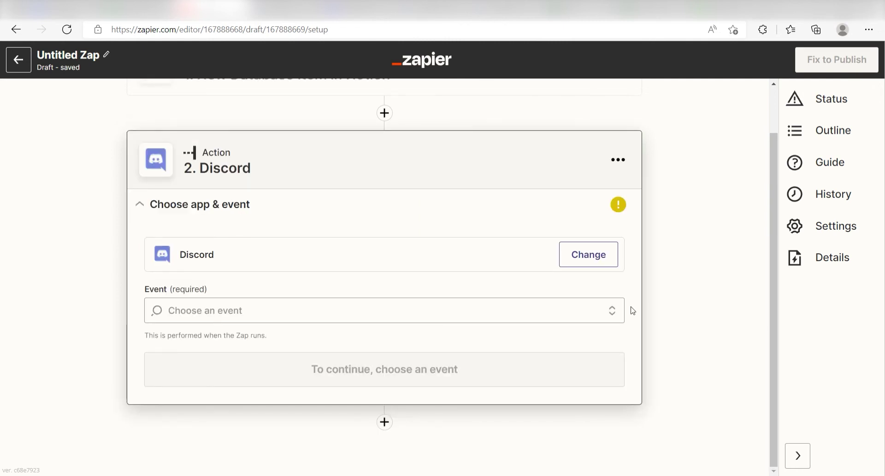
pyautogui.click(611, 310)
pyautogui.click(394, 422)
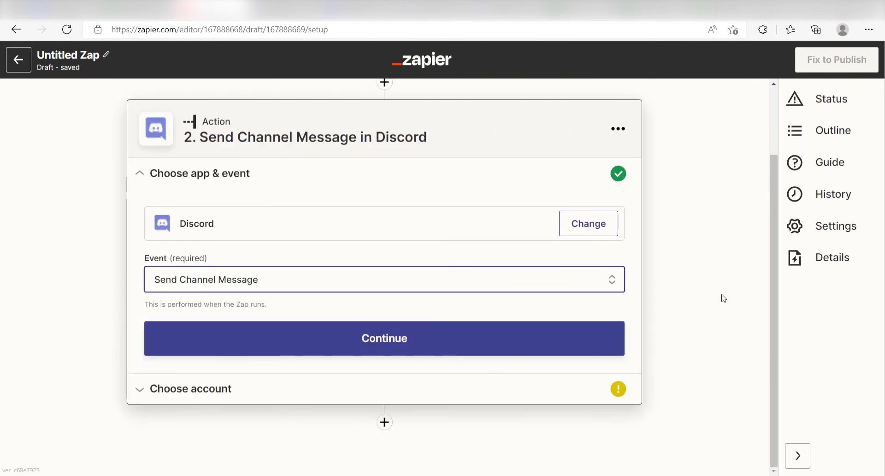
pyautogui.click(452, 338)
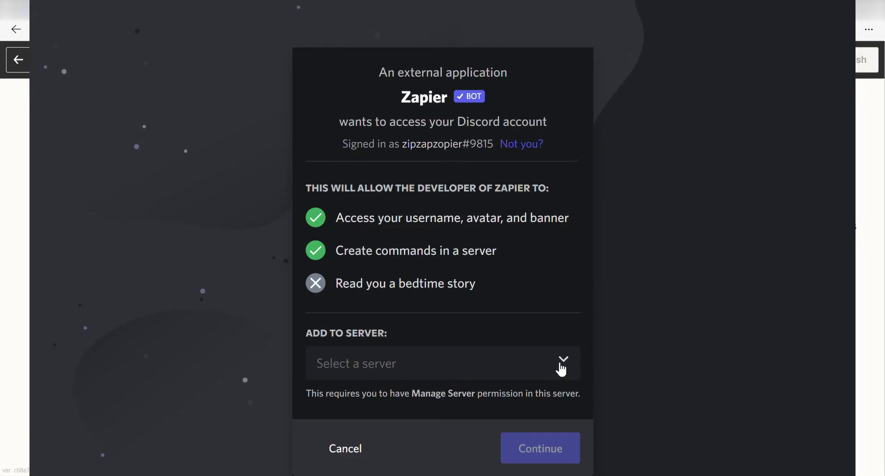
# Step: Authorize Zapier on the Discord server "zipzapzopier's tunes" and use it as the action's account
pyautogui.click(564, 361)
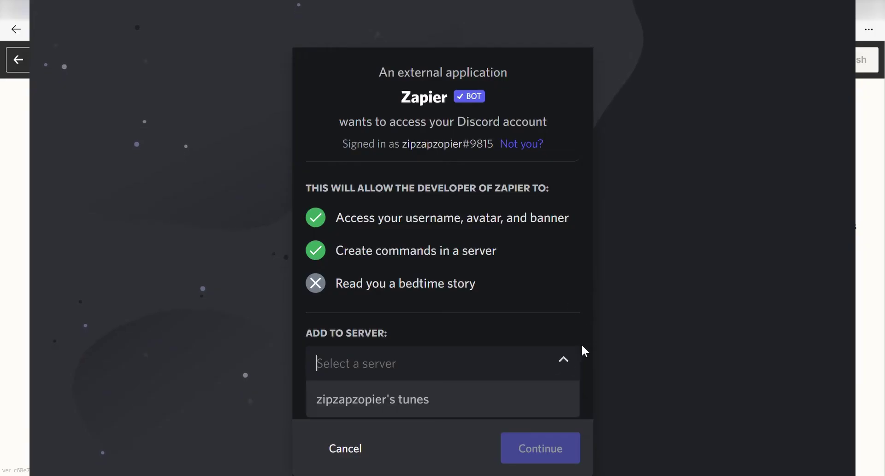
pyautogui.click(529, 398)
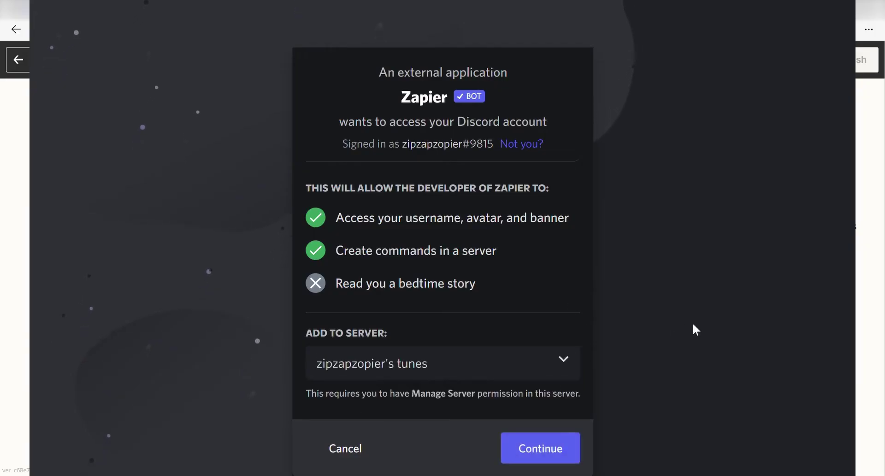
pyautogui.click(559, 446)
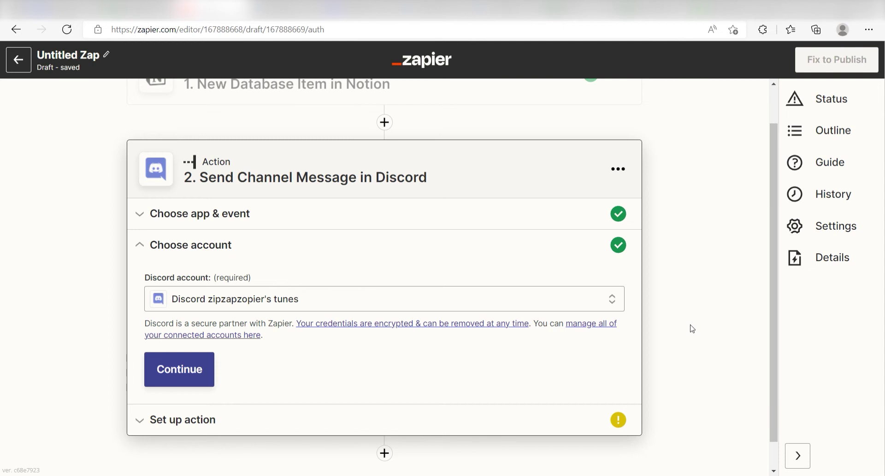
pyautogui.click(202, 374)
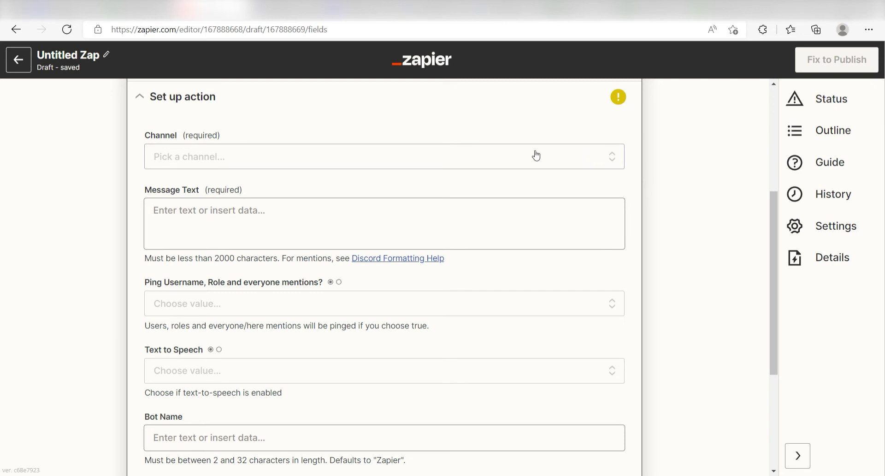
# Step: Target the general channel and compose the message "[Sender] has posted an event in notion! [Event Name] is happening on [Date]" using Notion fields
pyautogui.click(512, 156)
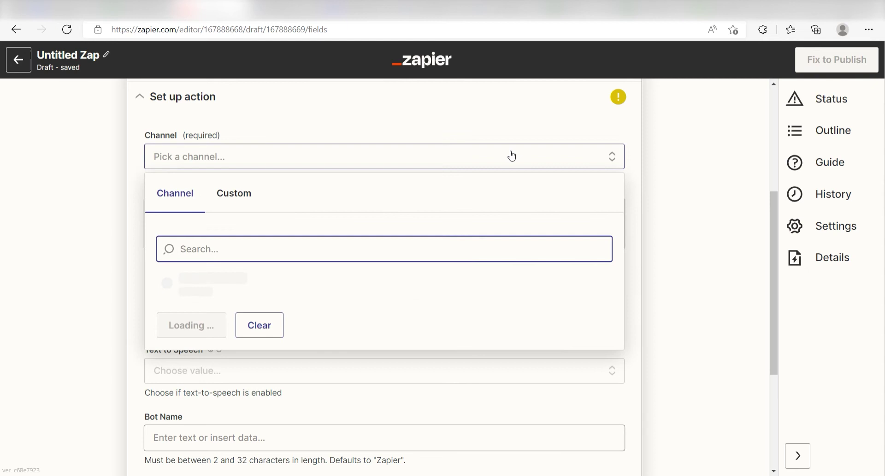
pyautogui.click(397, 284)
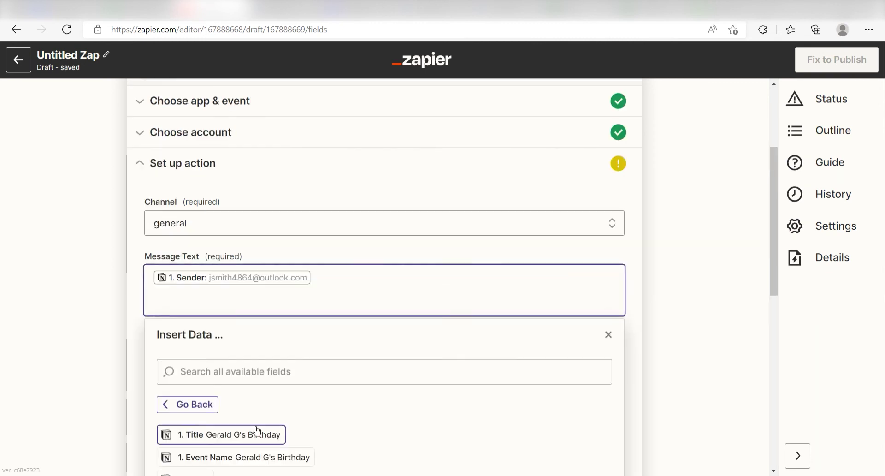
pyautogui.write('has posted an event in notion!')
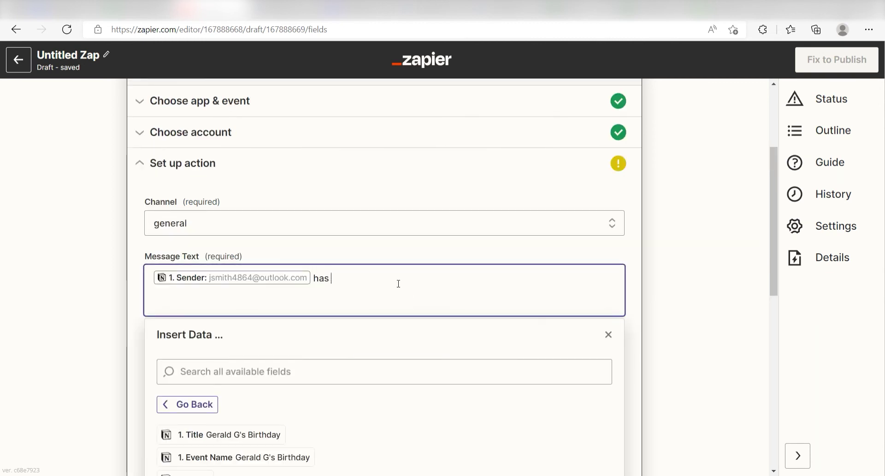
pyautogui.click(265, 456)
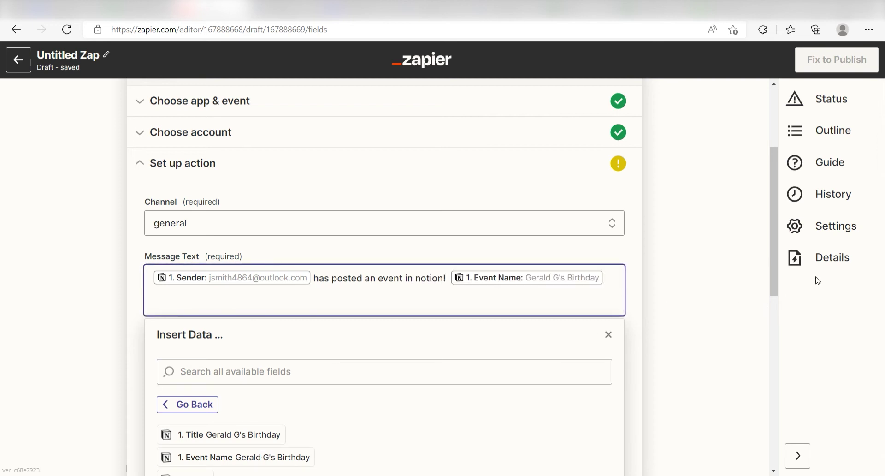
pyautogui.write('is happening on')
pyautogui.scroll(-5, 338, 232)
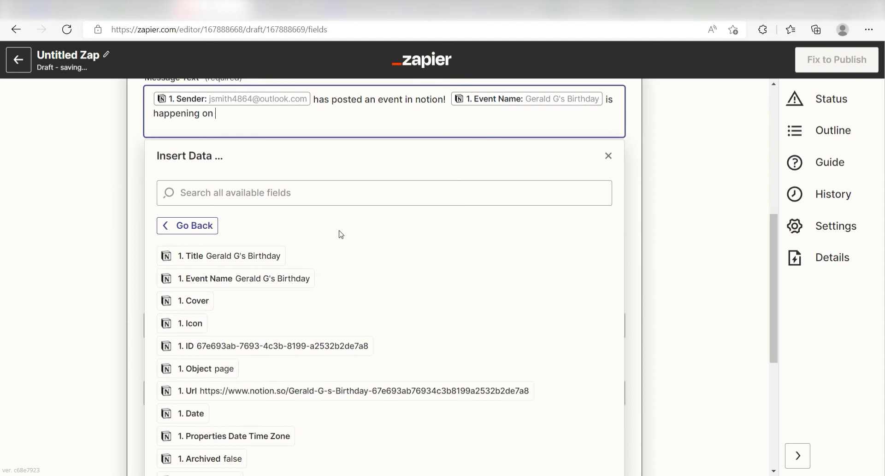
pyautogui.click(203, 354)
# Step: Set pinging of username, role and everyone mentions to True and name the bot "Event Bot"
pyautogui.scroll(-4, 687, 290)
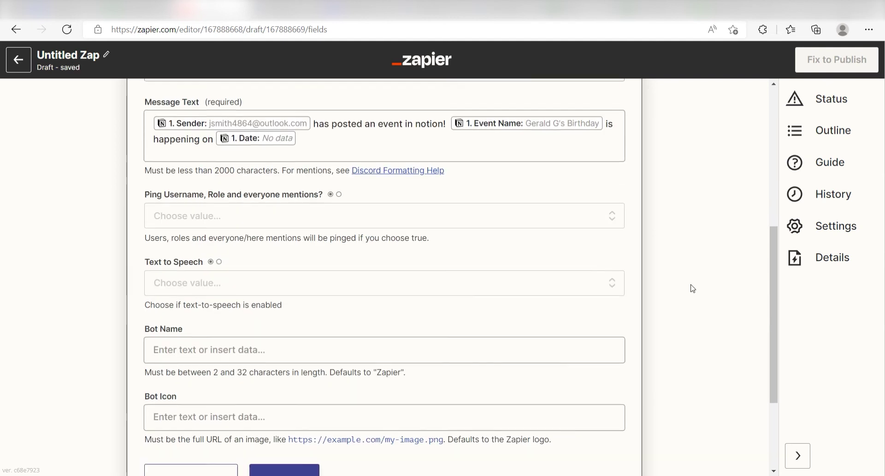
pyautogui.click(563, 175)
pyautogui.click(198, 344)
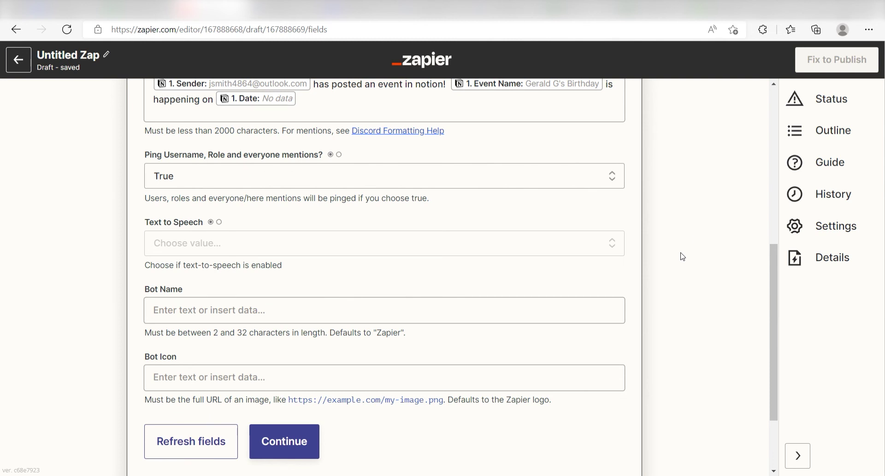
pyautogui.click(557, 315)
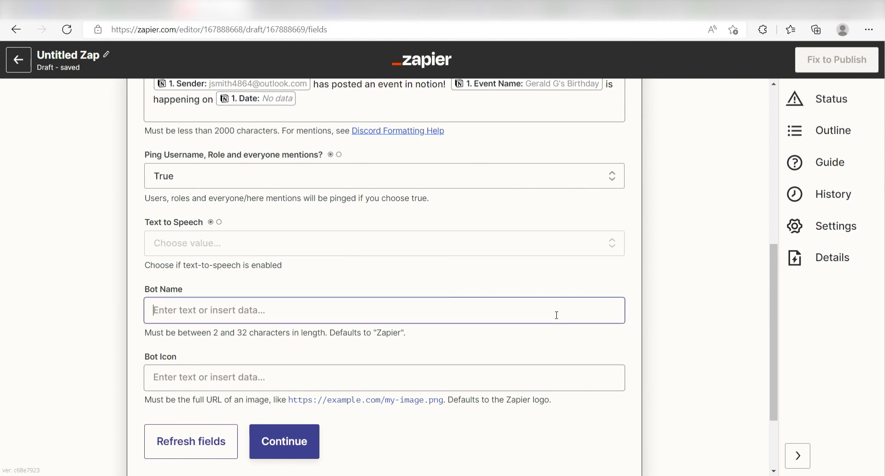
pyautogui.write('Event Bot')
pyautogui.click(695, 306)
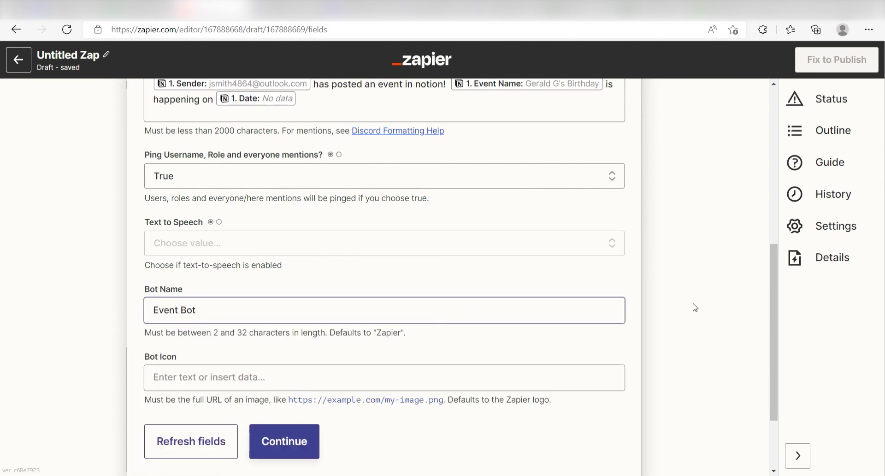
# Step: Finish the action setup and send a test channel message to Discord for review
pyautogui.scroll(-1, 697, 307)
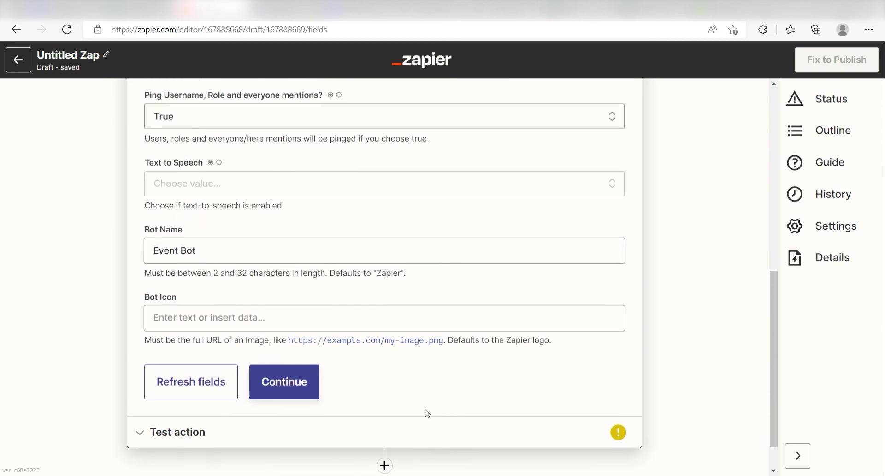
pyautogui.click(282, 395)
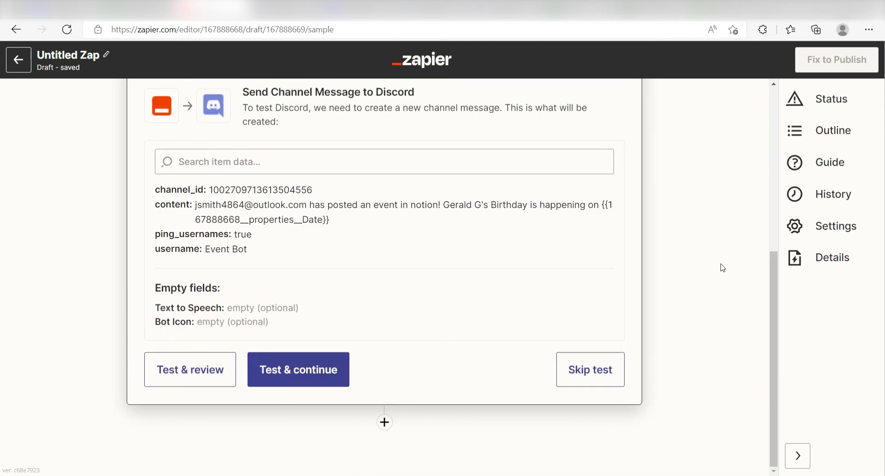
pyautogui.click(186, 369)
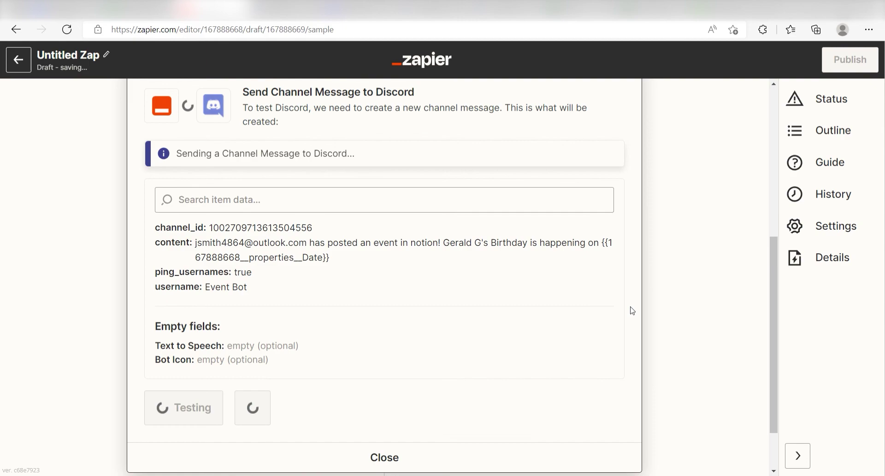